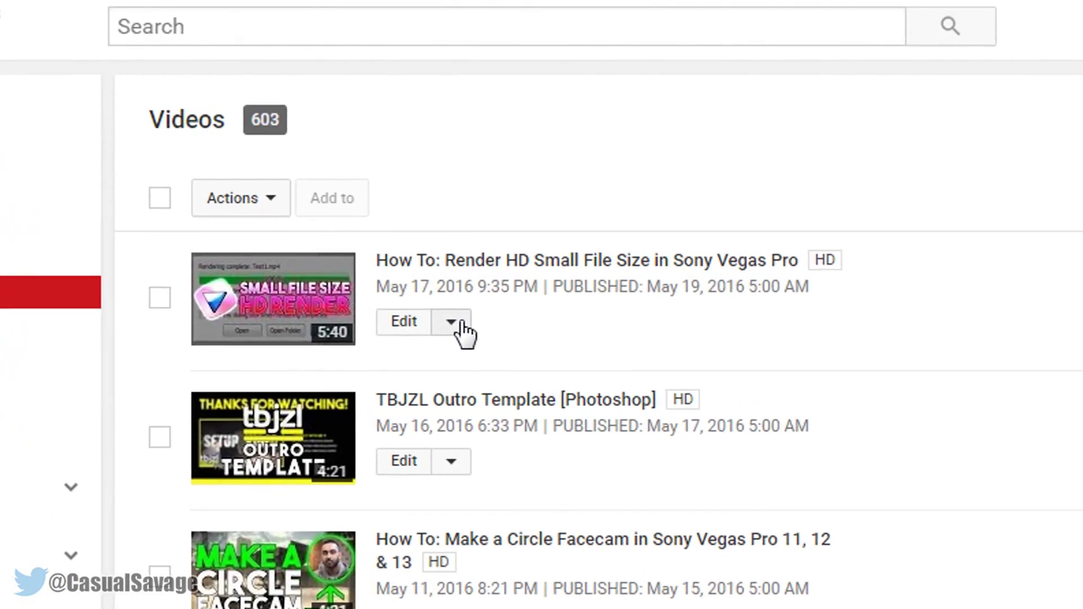
Step: Open the Subtitles & CC page for the top Sony Vegas render video
{"action": "left_click", "coordinate": [472, 346]}
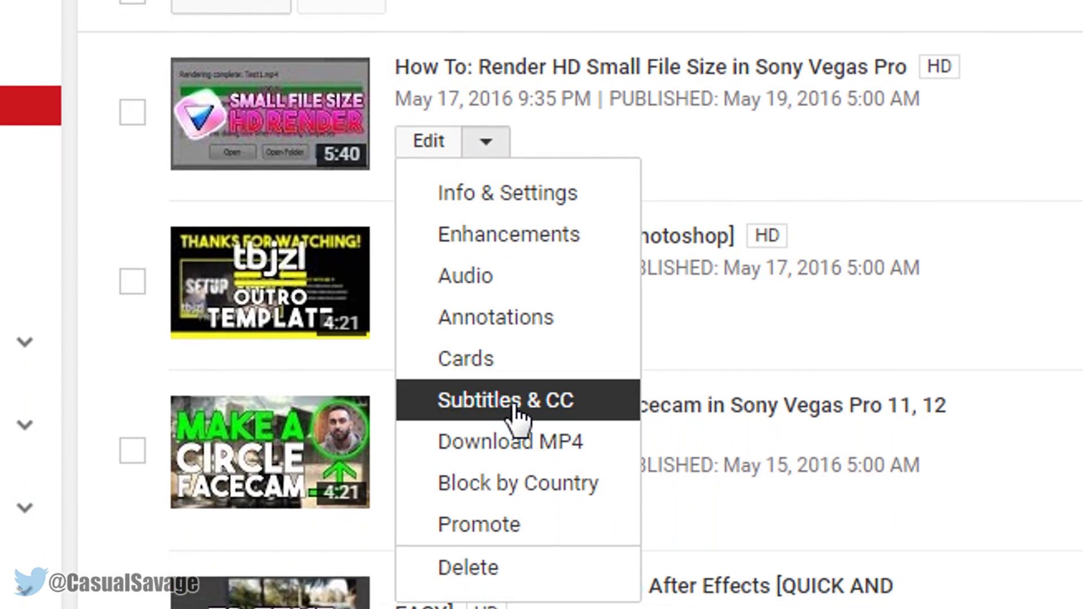
{"action": "left_click", "coordinate": [516, 402]}
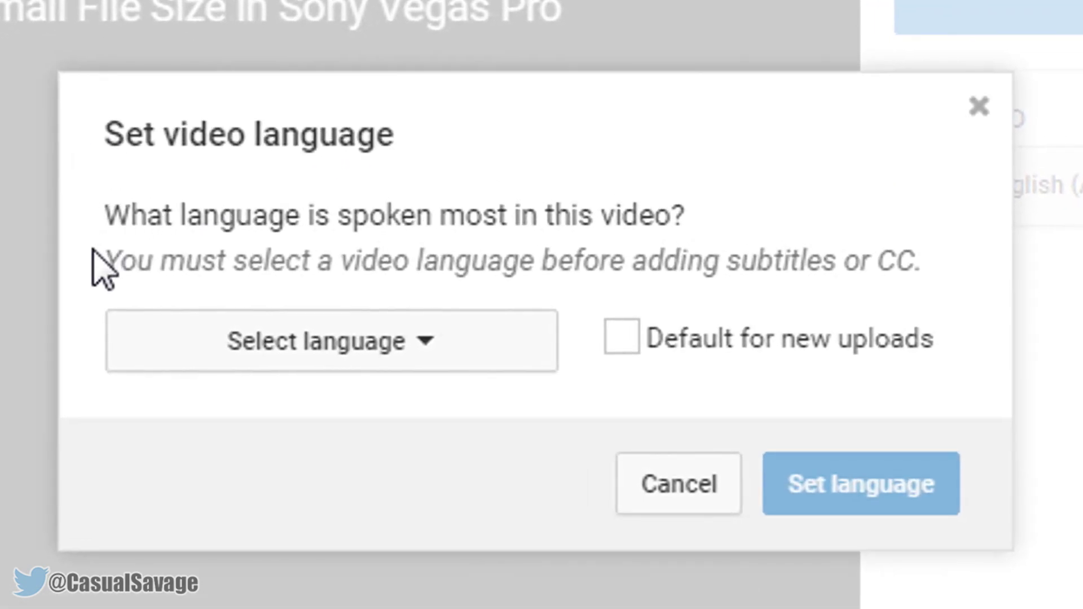
Step: Set the video language to English (United Kingdom) and make it the default for new uploads
{"action": "left_click", "coordinate": [212, 339]}
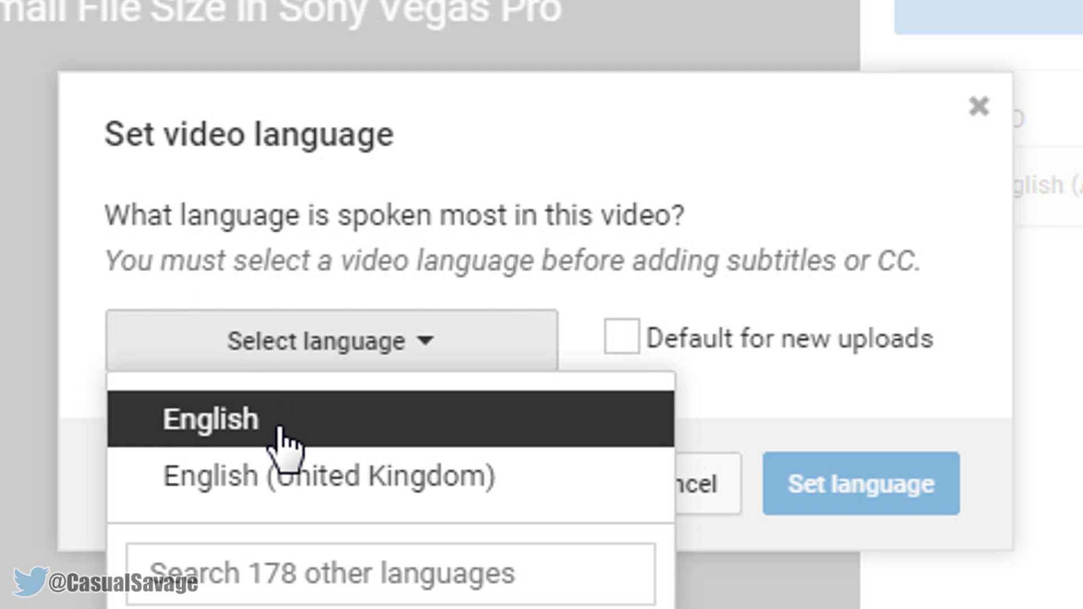
{"action": "left_click", "coordinate": [309, 479]}
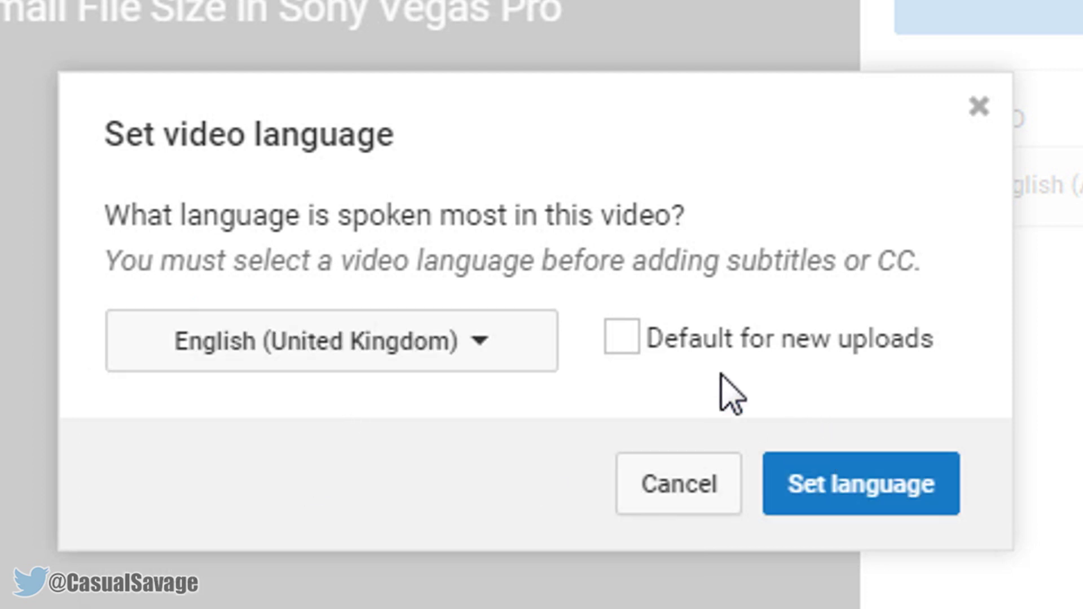
{"action": "left_click", "coordinate": [632, 343]}
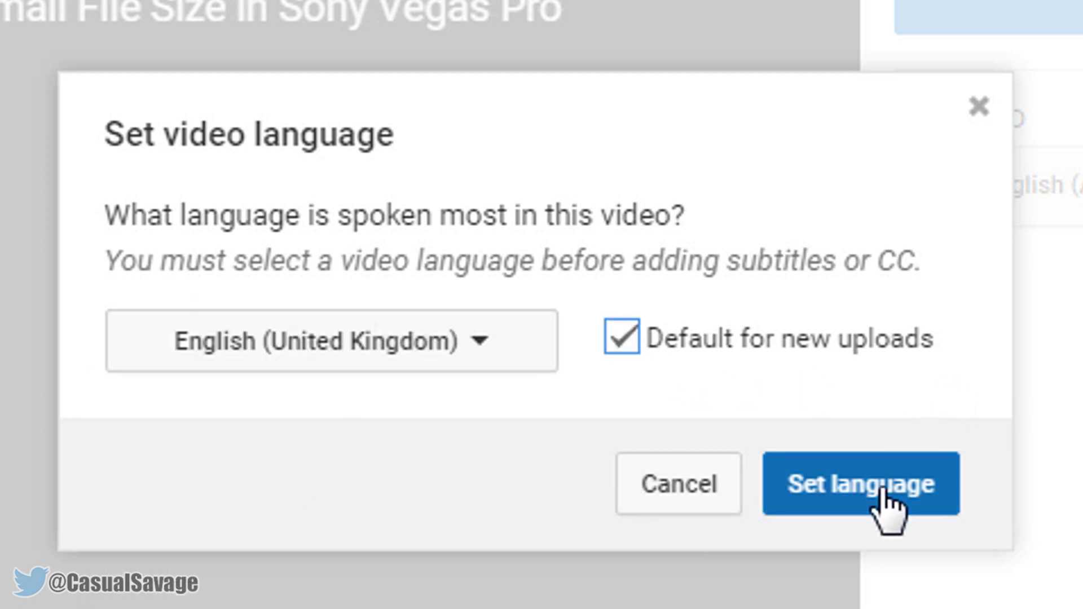
{"action": "left_click", "coordinate": [883, 490]}
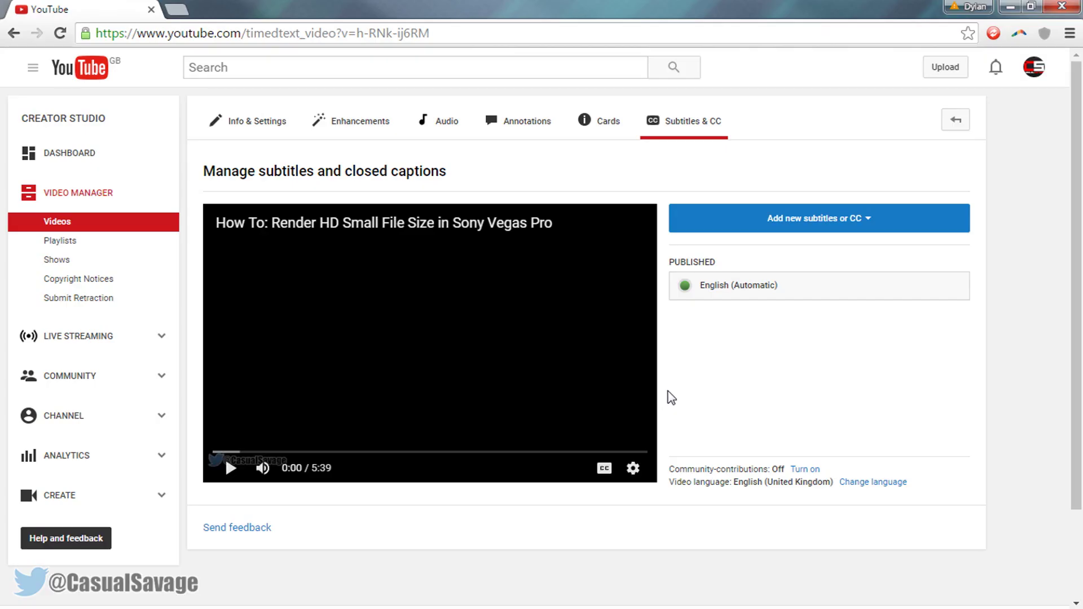
Step: Preview the video, then add a new English (United Kingdom) subtitle track
{"action": "left_click", "coordinate": [232, 477]}
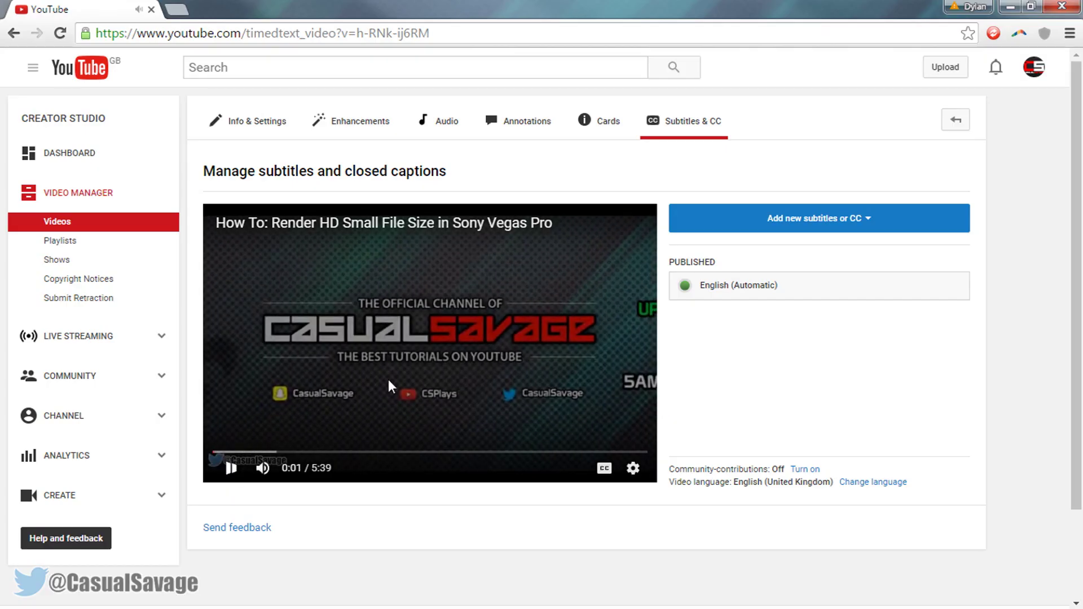
{"action": "left_click", "coordinate": [817, 226]}
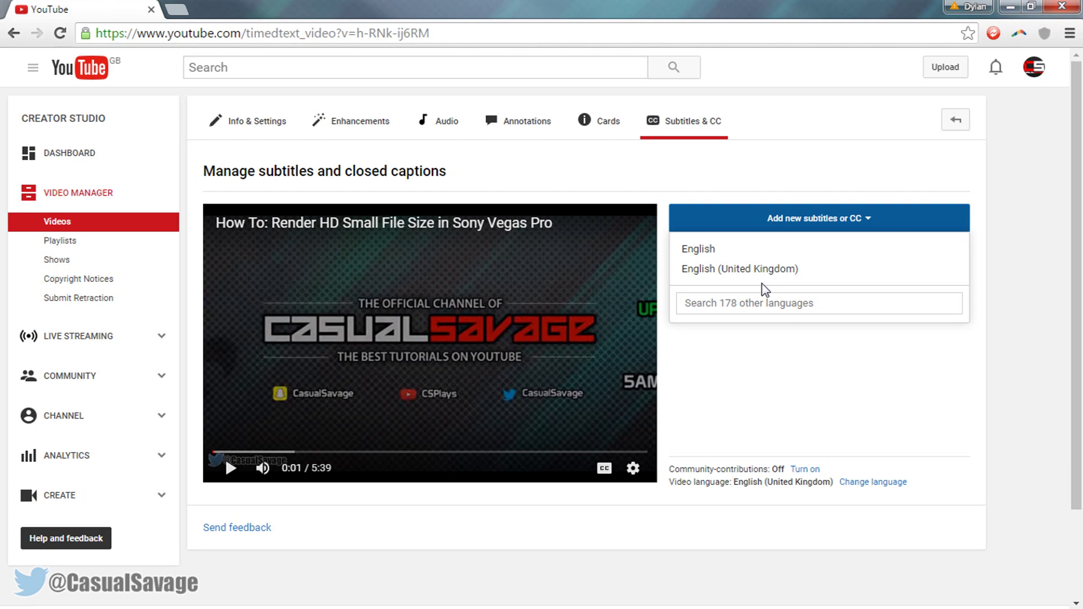
{"action": "left_click", "coordinate": [766, 271]}
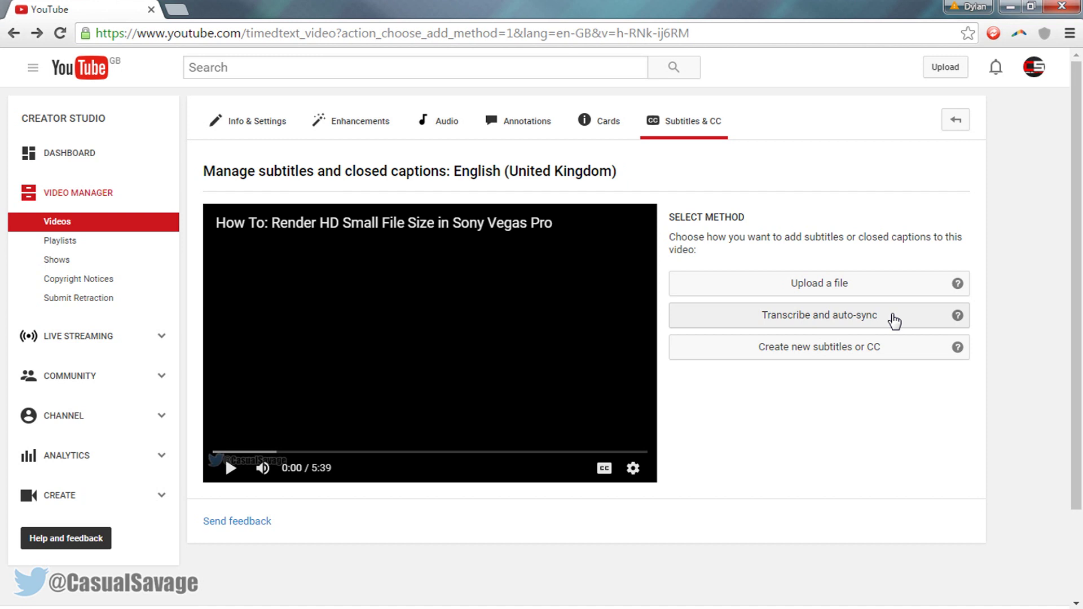
Step: Review the Upload a file and Transcribe and auto-sync explanations, then briefly preview the video
{"action": "left_click", "coordinate": [957, 285]}
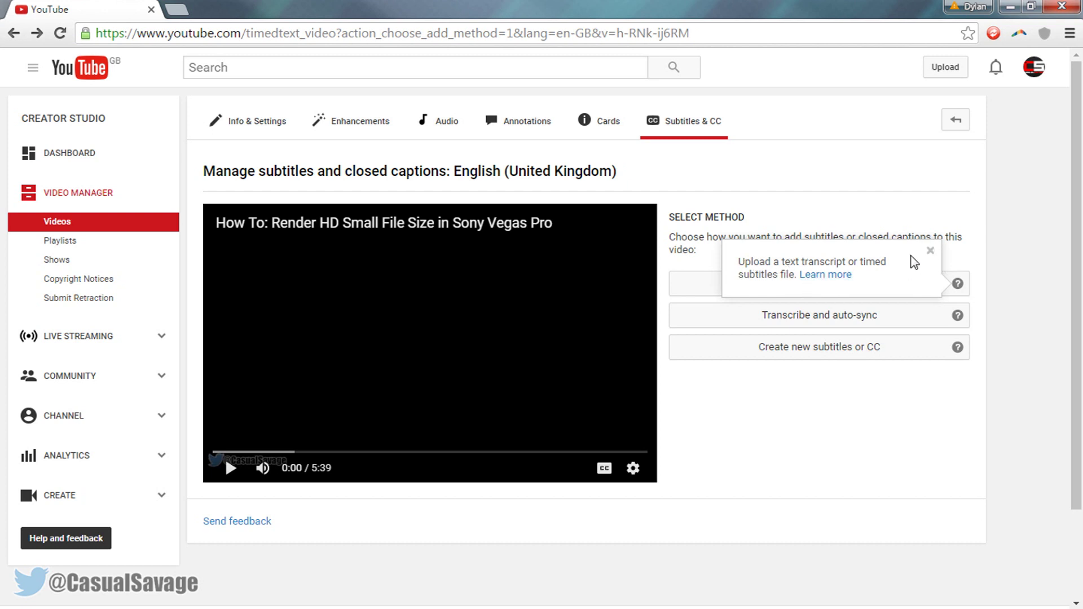
{"action": "left_click", "coordinate": [930, 251]}
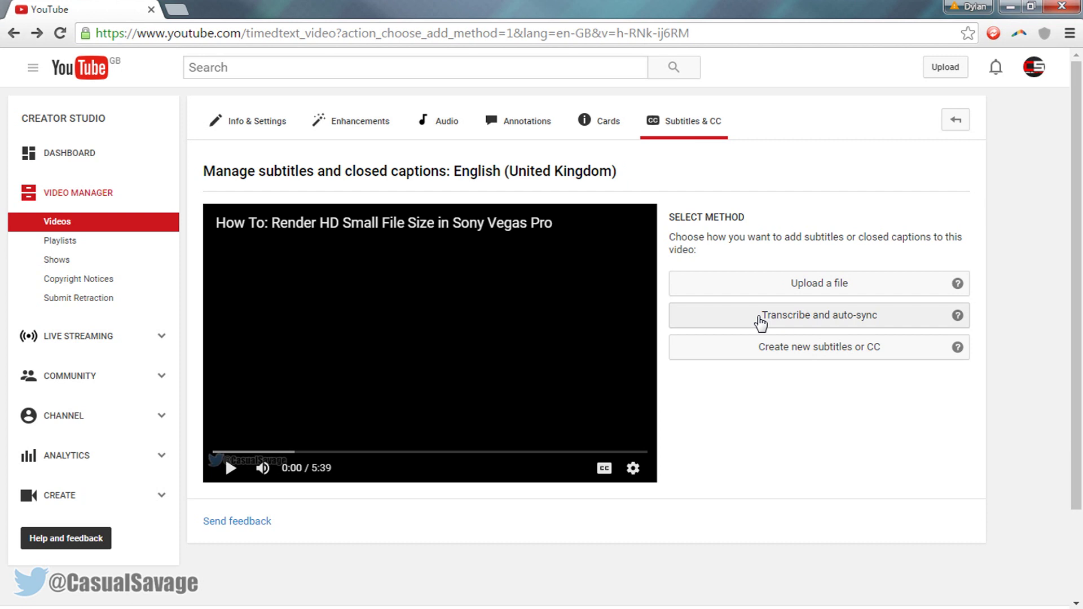
{"action": "left_click", "coordinate": [958, 316]}
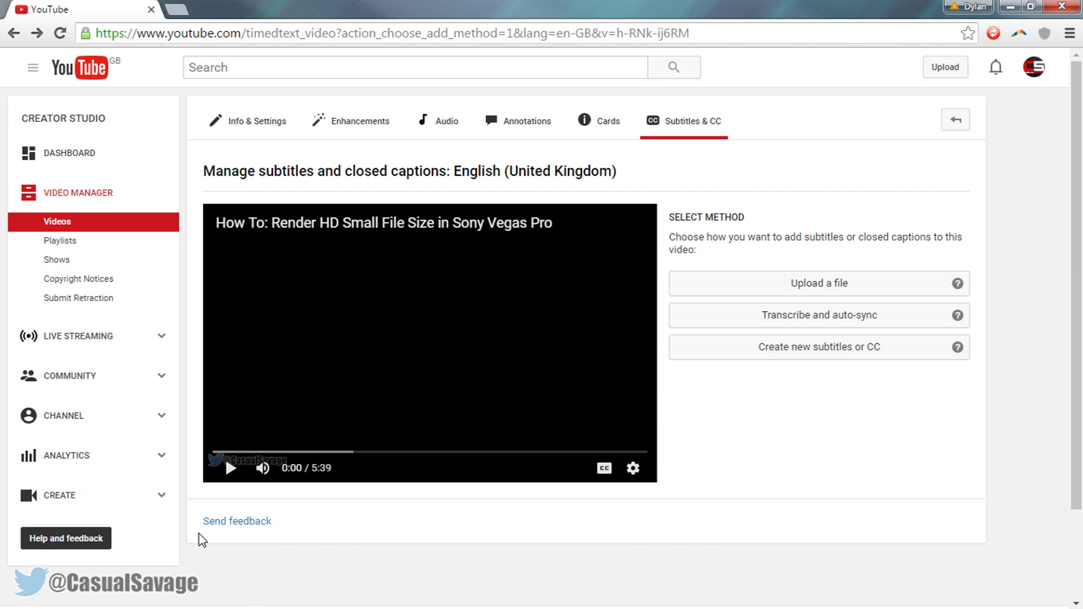
{"action": "left_click", "coordinate": [231, 474]}
{"action": "left_click", "coordinate": [230, 471]}
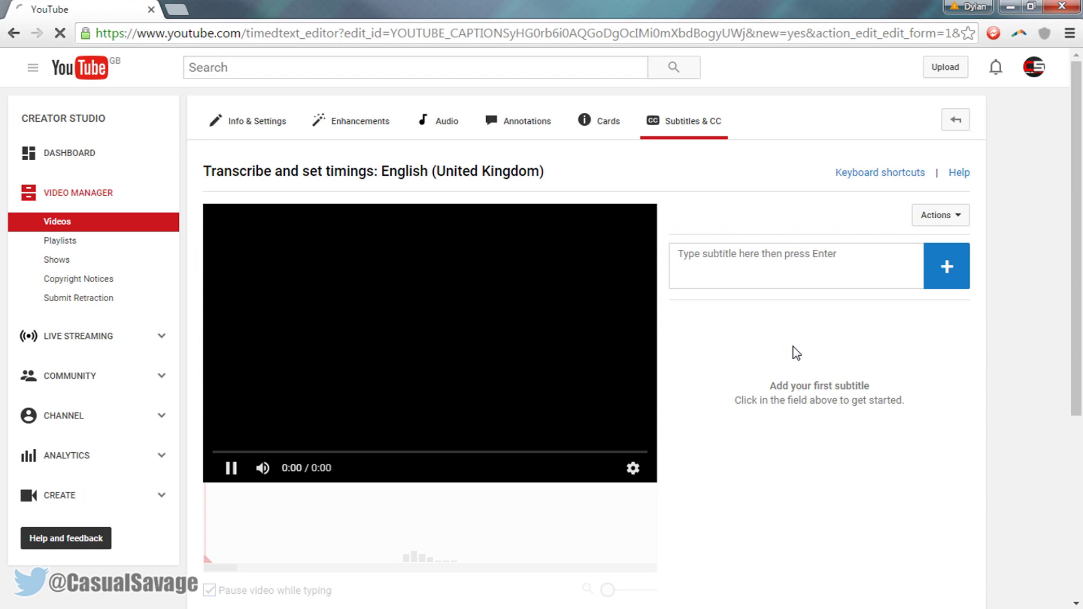
Step: Add the first subtitle 'What is going on guys CasualSavage here' at 0:00.0–0:02.0
{"action": "left_click", "coordinate": [221, 477]}
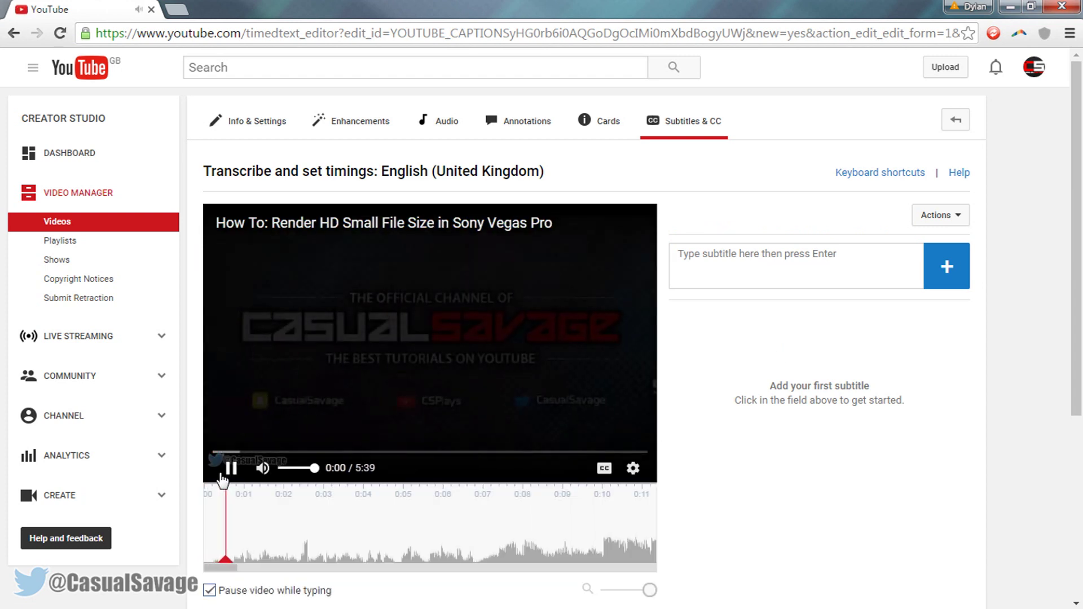
{"action": "left_click", "coordinate": [221, 477]}
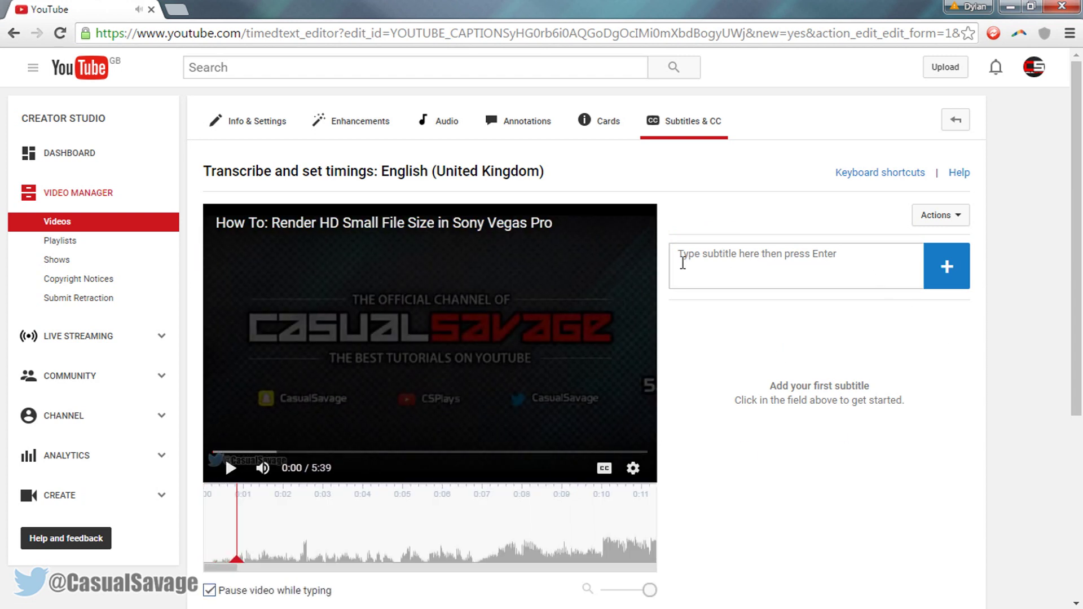
{"action": "left_click", "coordinate": [748, 265]}
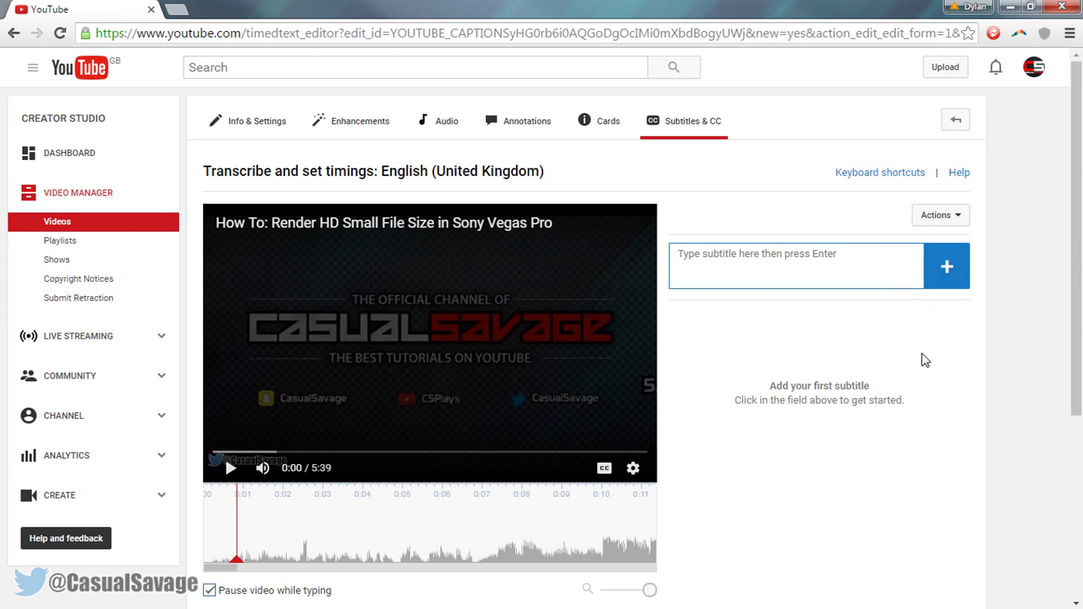
{"action": "type", "text": "What is going on guys"}
{"action": "key", "text": "BackSpace"}
{"action": "type", "text": "ys CasualSabag"}
{"action": "key", "text": "BackSpace"}
{"action": "key", "text": "BackSpace"}
{"action": "key", "text": "BackSpace"}
{"action": "type", "text": "vage "}
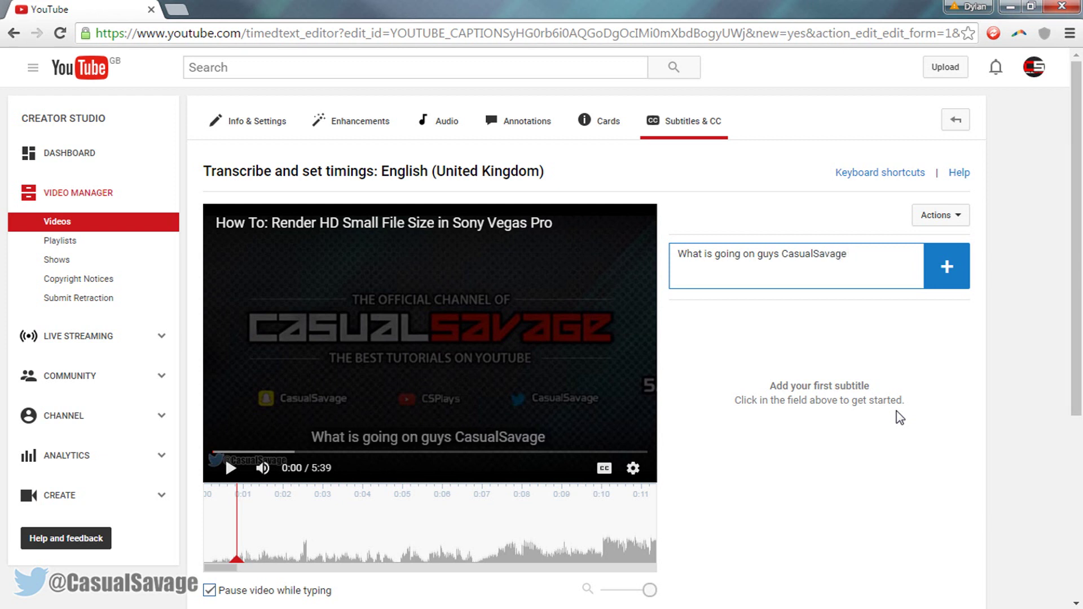
{"action": "type", "text": "here"}
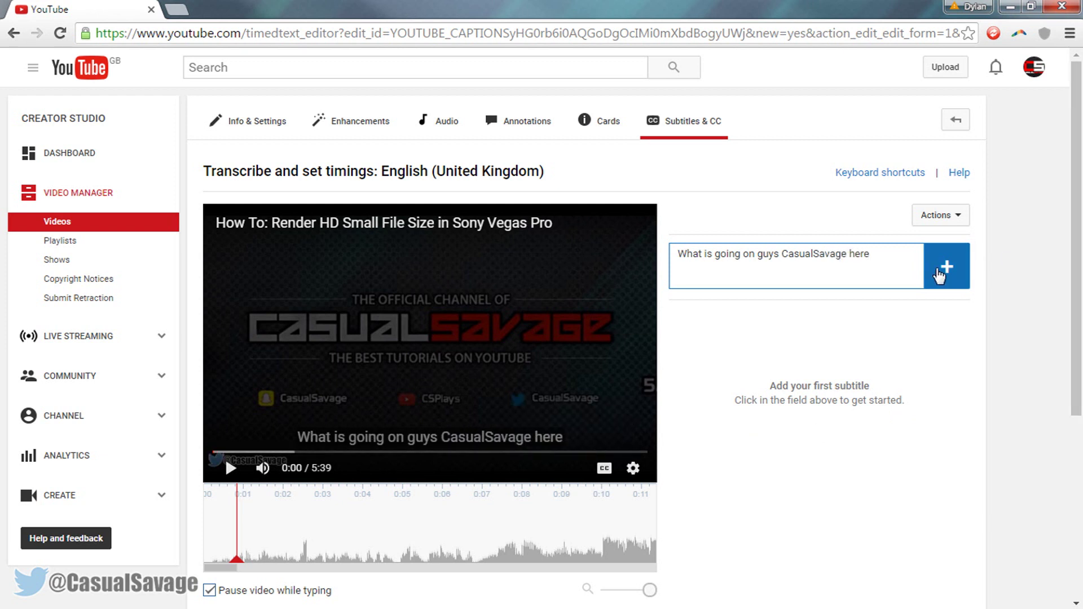
{"action": "left_click", "coordinate": [228, 468]}
{"action": "left_click", "coordinate": [228, 468]}
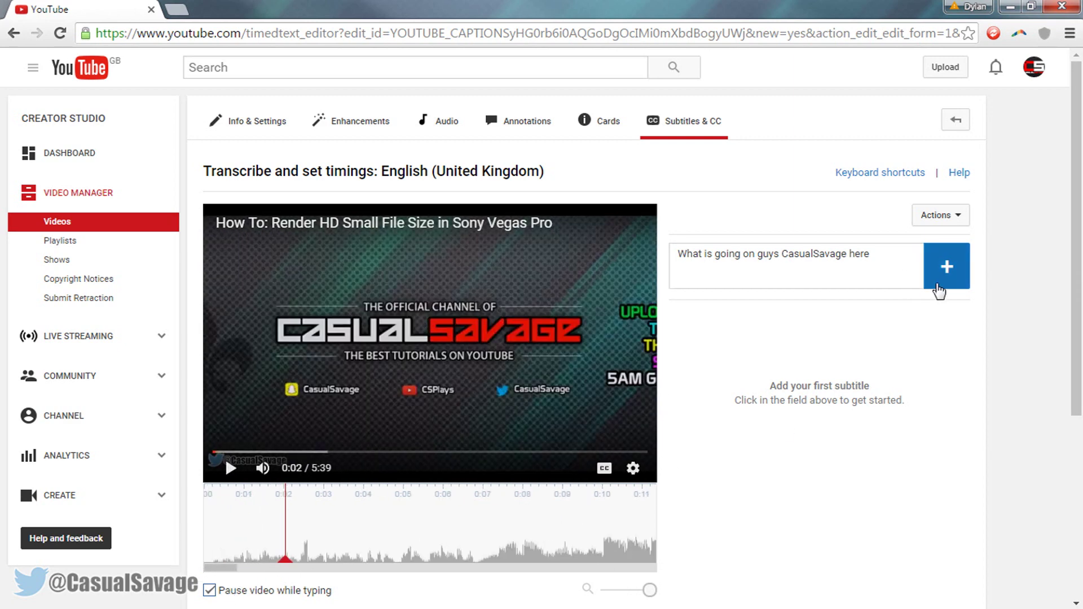
{"action": "left_click", "coordinate": [939, 286]}
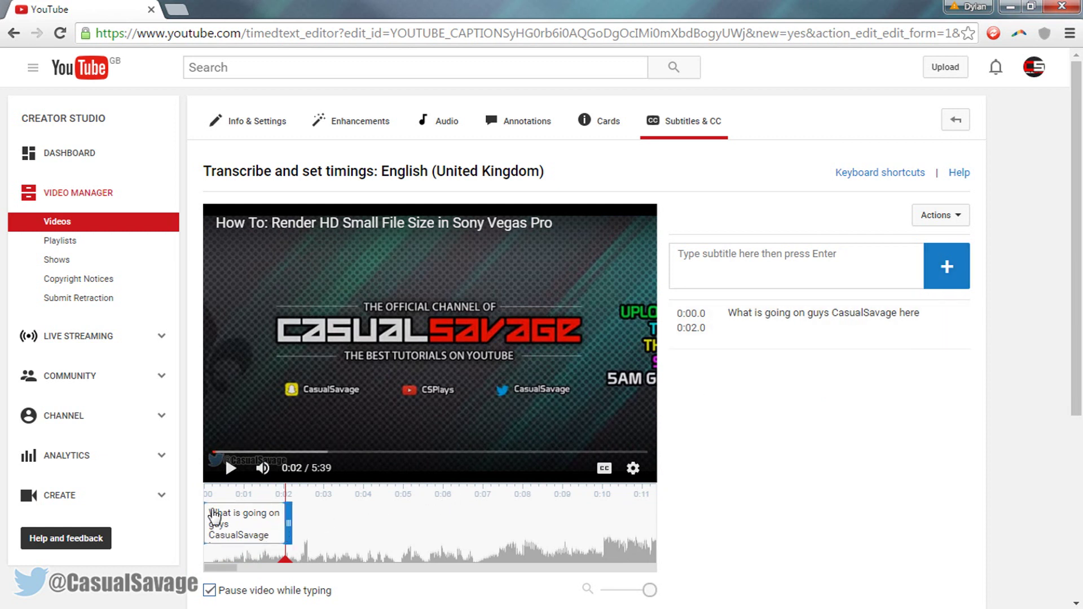
Step: Play back the new caption and move the playhead to the 0:02 mark
{"action": "left_click", "coordinate": [227, 467]}
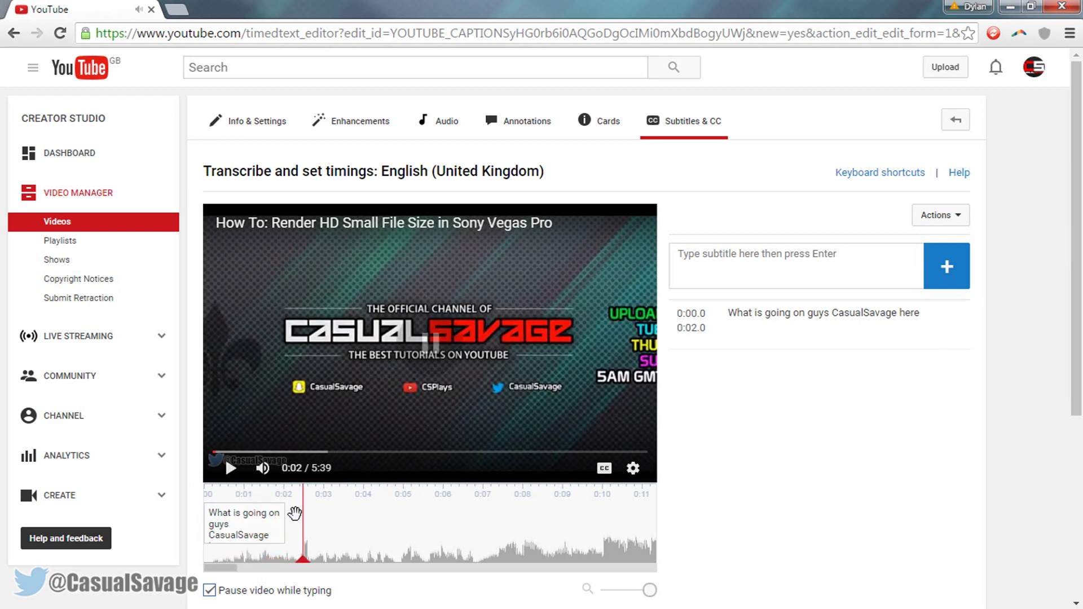
{"action": "left_click", "coordinate": [304, 530]}
{"action": "left_click_drag", "start_coordinate": [303, 570], "coordinate": [283, 565]}
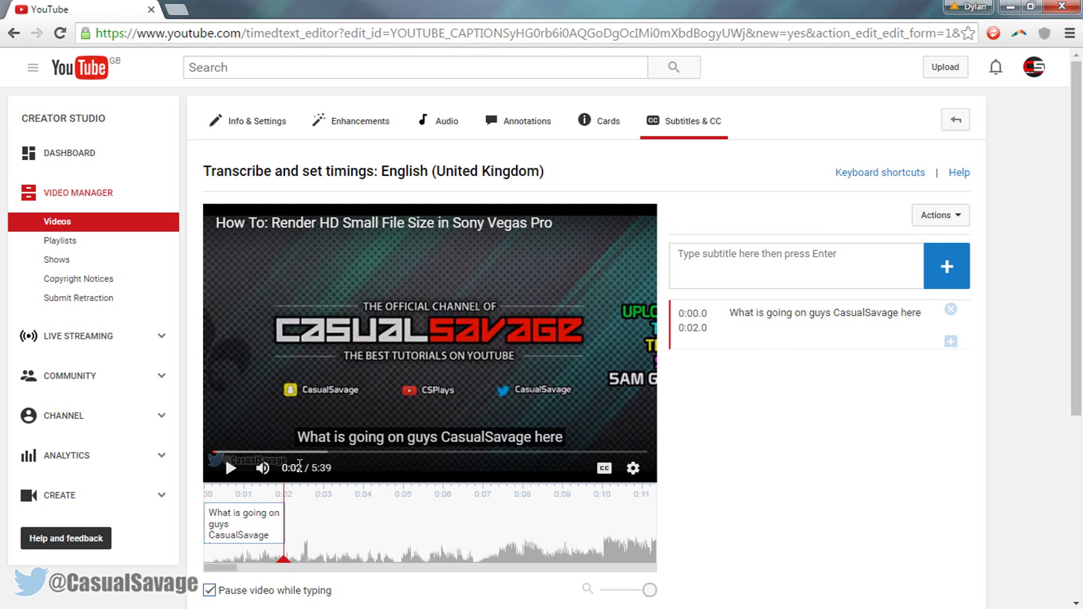
{"action": "left_click", "coordinate": [795, 273]}
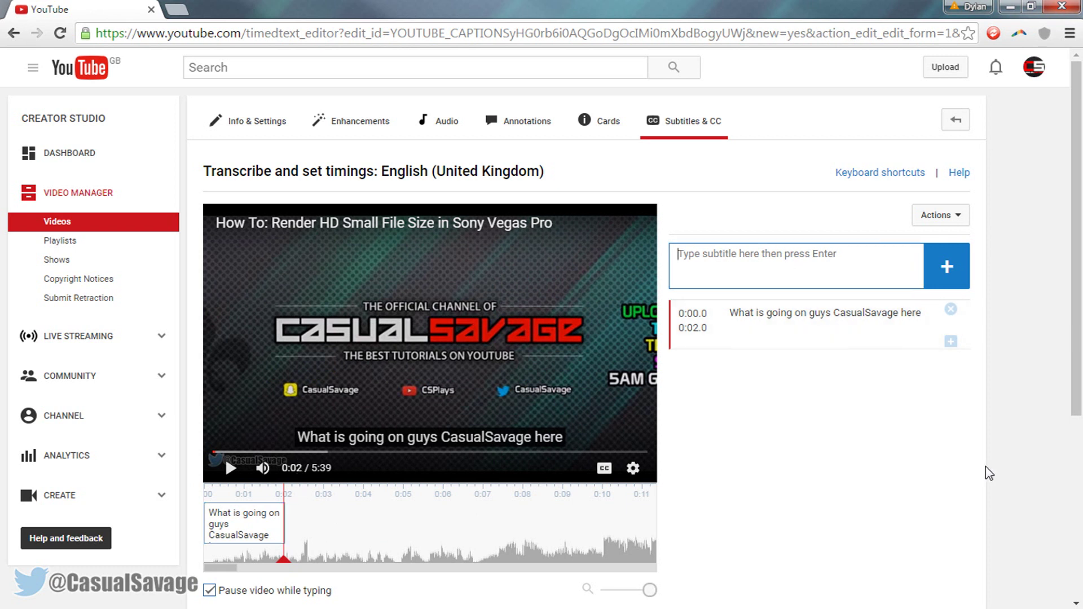
Step: Add the second subtitle 'And in this video I'm going to be showing you a HD'
{"action": "type", "text": "And th"}
{"action": "key", "text": "BackSpace"}
{"action": "key", "text": "BackSpace"}
{"action": "type", "text": "in this video"}
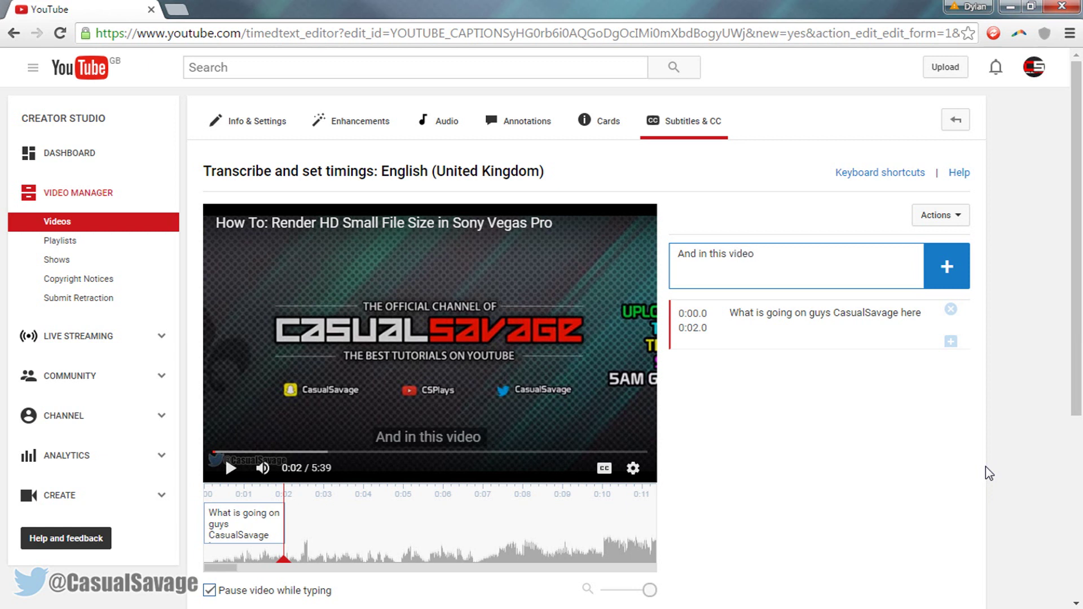
{"action": "left_click", "coordinate": [227, 470]}
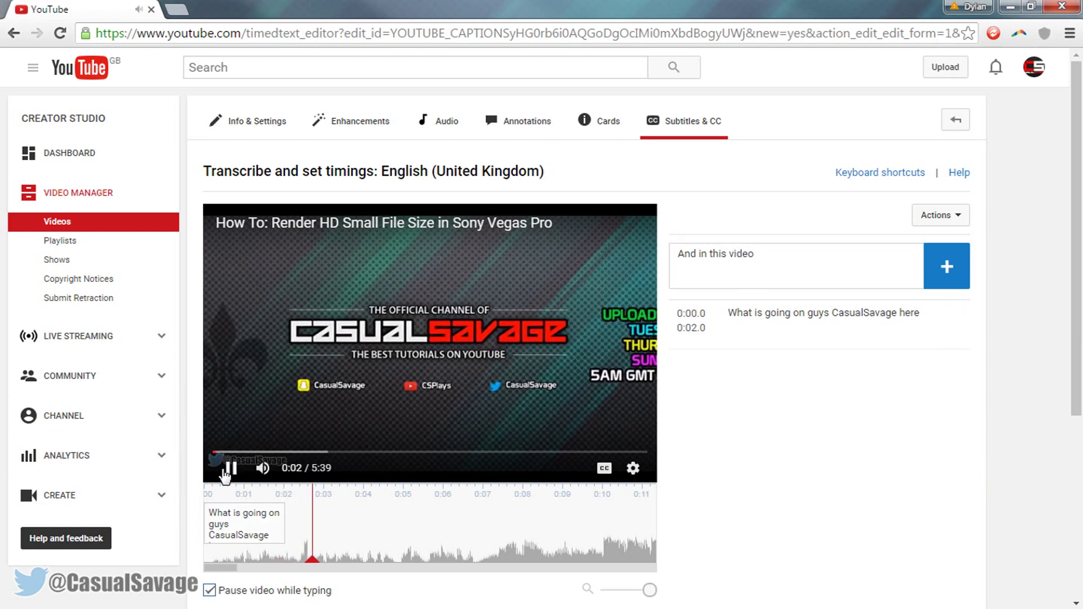
{"action": "left_click", "coordinate": [228, 469]}
{"action": "left_click", "coordinate": [920, 262]}
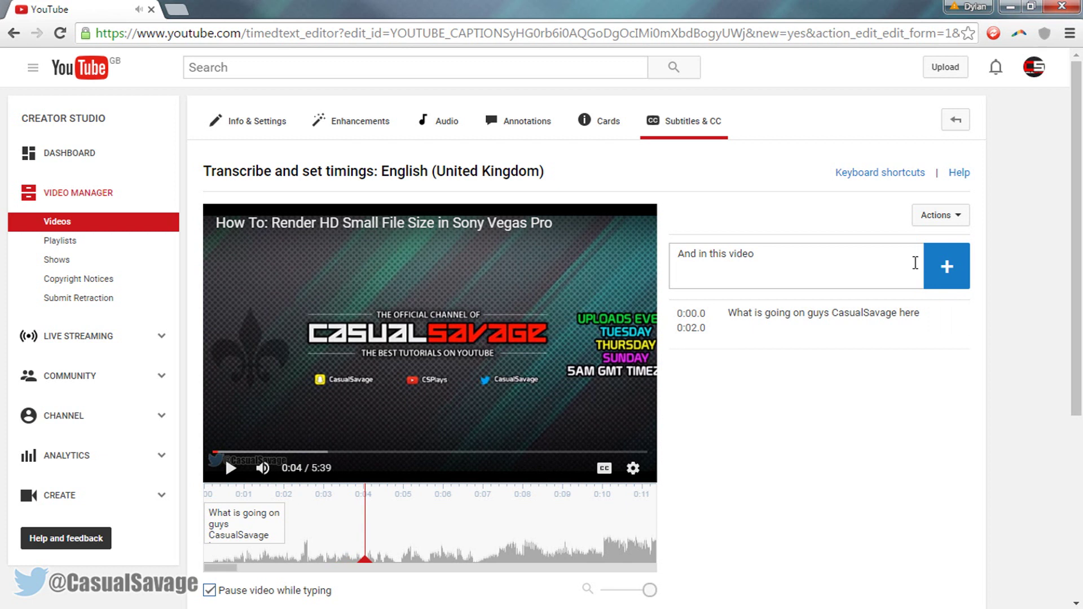
{"action": "left_click", "coordinate": [920, 263]}
{"action": "type", "text": "I"}
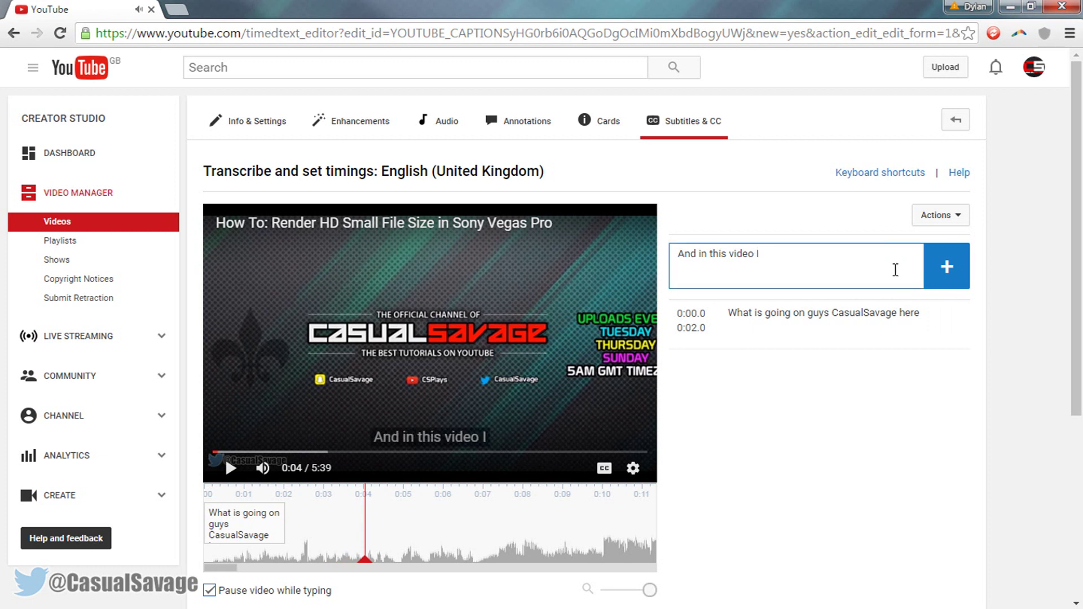
{"action": "type", "text": "'m going to be showing you a HD"}
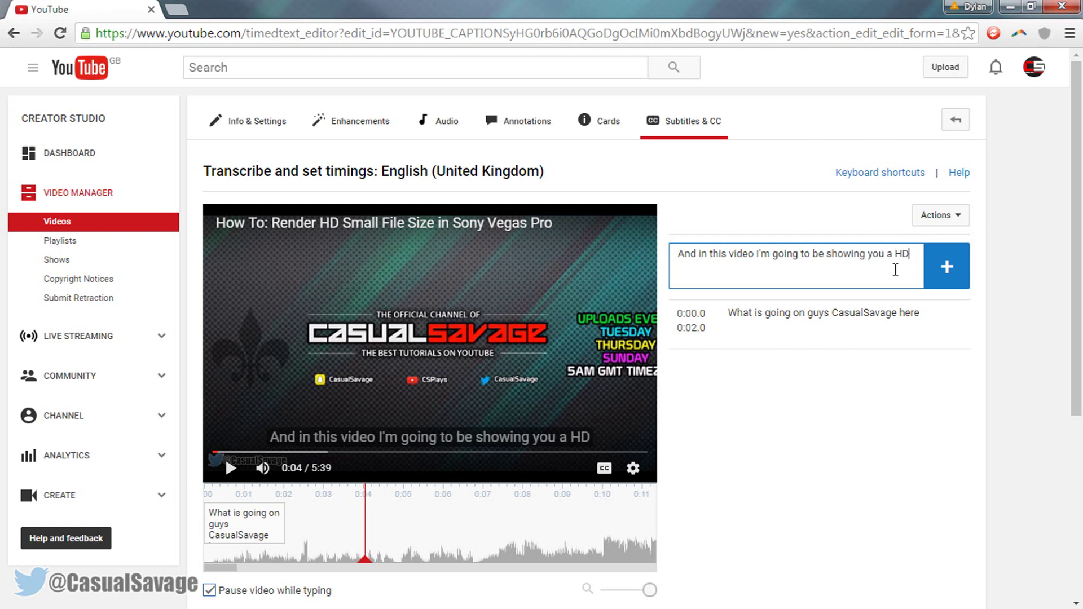
{"action": "left_click", "coordinate": [951, 274]}
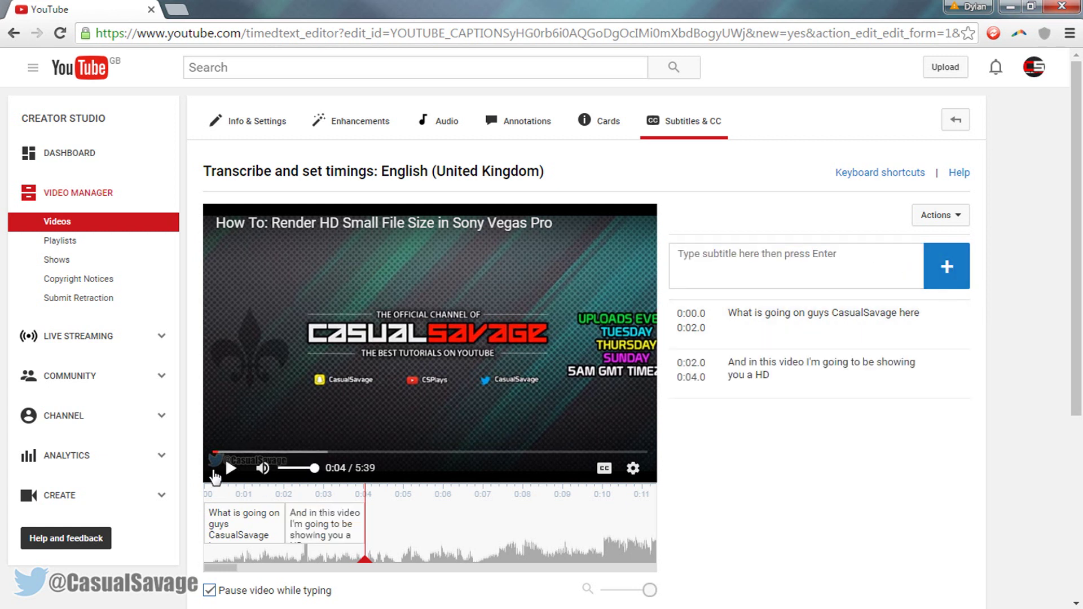
Step: Replay the captions and extend the second subtitle to end at 0:04.7
{"action": "left_click", "coordinate": [215, 452]}
{"action": "left_click", "coordinate": [231, 468]}
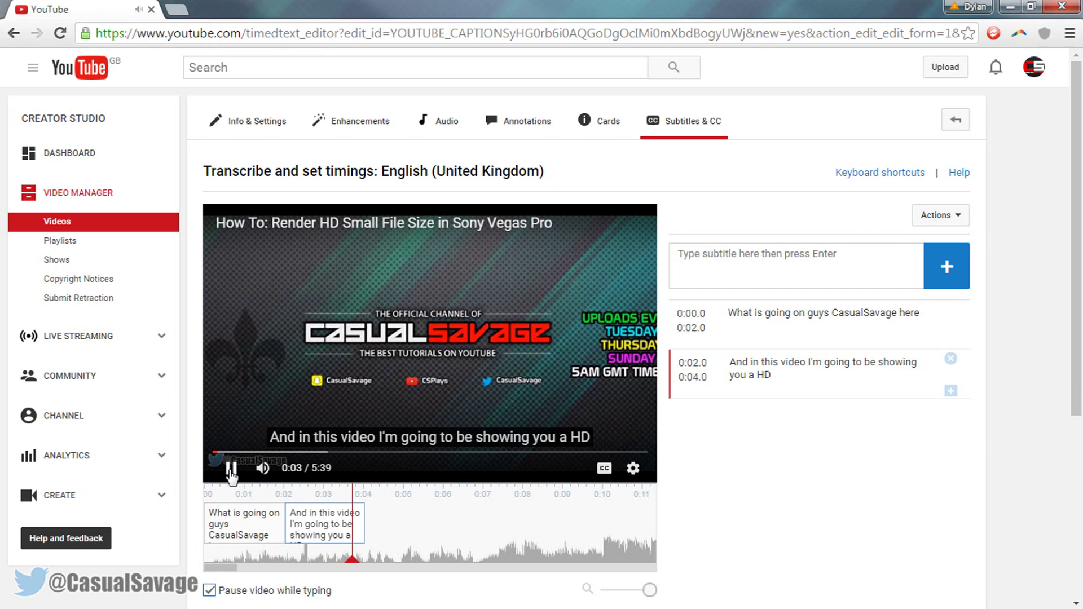
{"action": "left_click", "coordinate": [230, 470]}
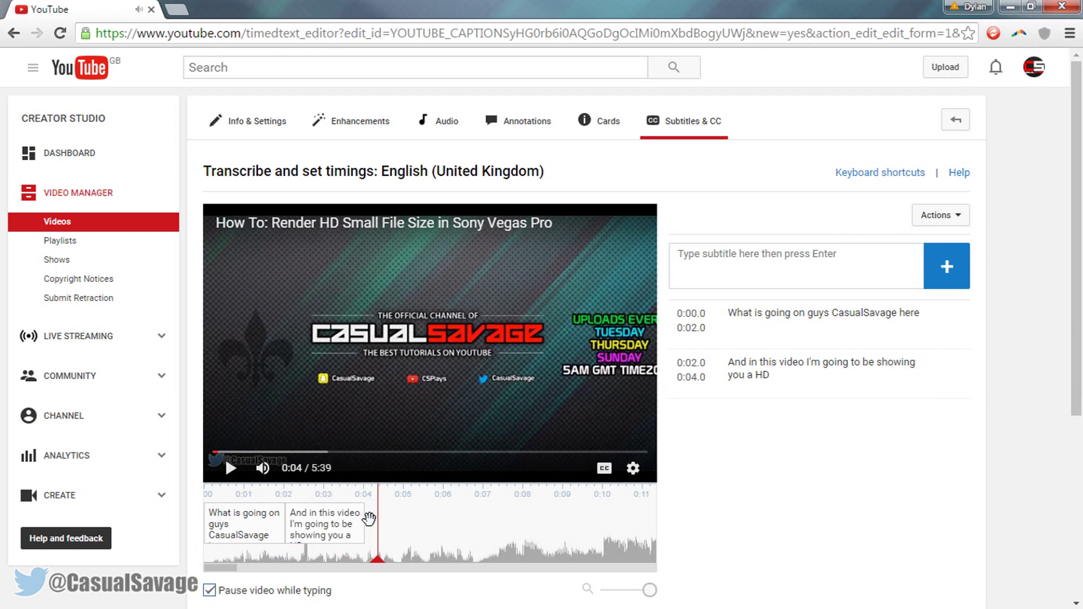
{"action": "left_click", "coordinate": [230, 468]}
{"action": "left_click", "coordinate": [231, 467]}
{"action": "left_click_drag", "start_coordinate": [363, 526], "coordinate": [389, 526]}
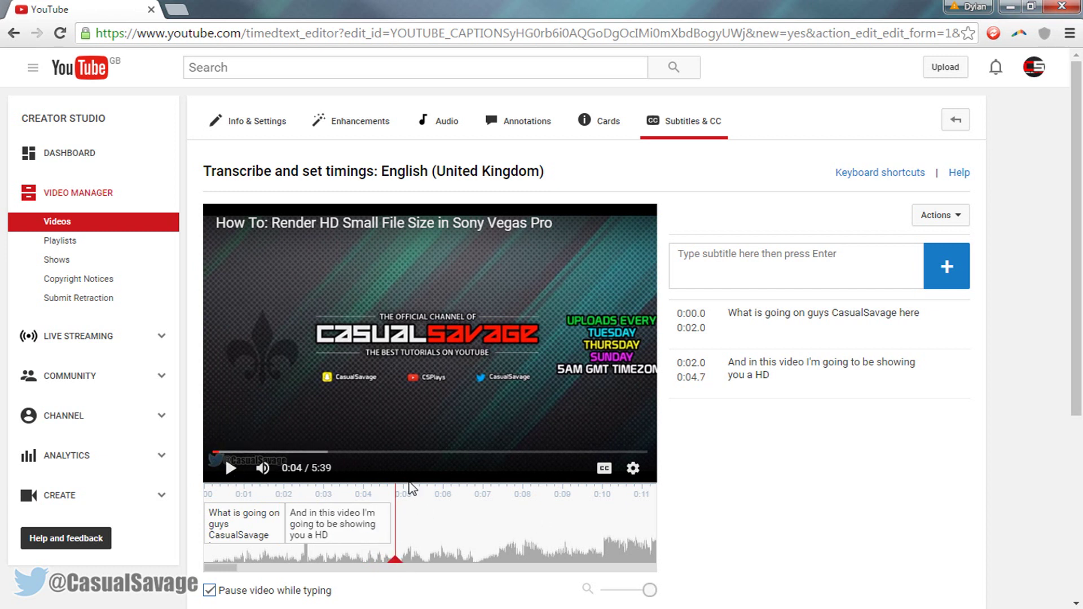
{"action": "left_click", "coordinate": [233, 477]}
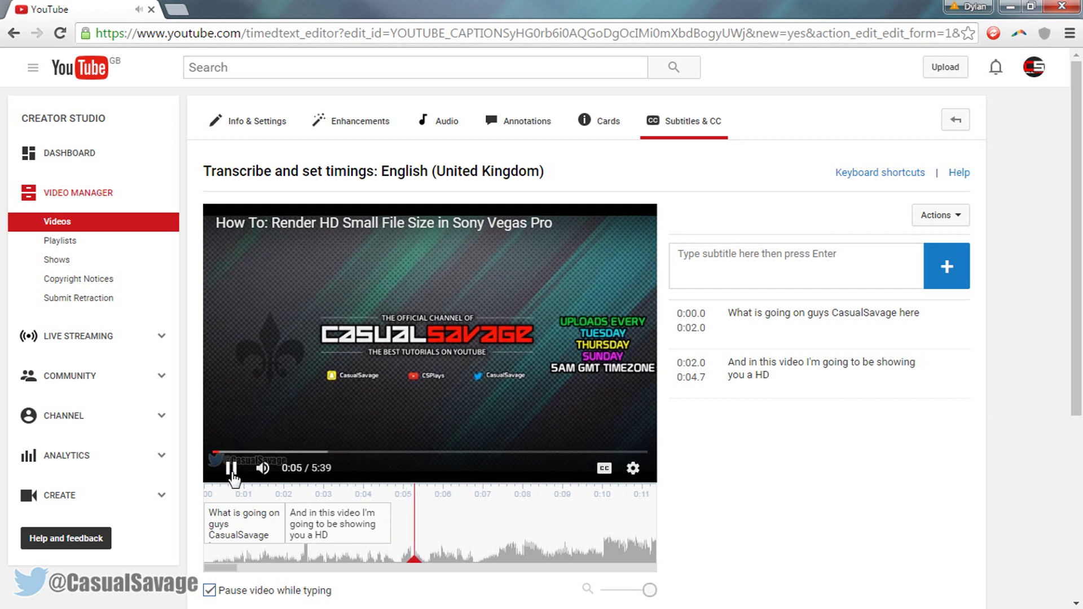
{"action": "left_click", "coordinate": [233, 477]}
Step: Add the subtitle 'small file size render' starting at 0:05.0
{"action": "left_click", "coordinate": [845, 266]}
{"action": "type", "text": "small file s"}
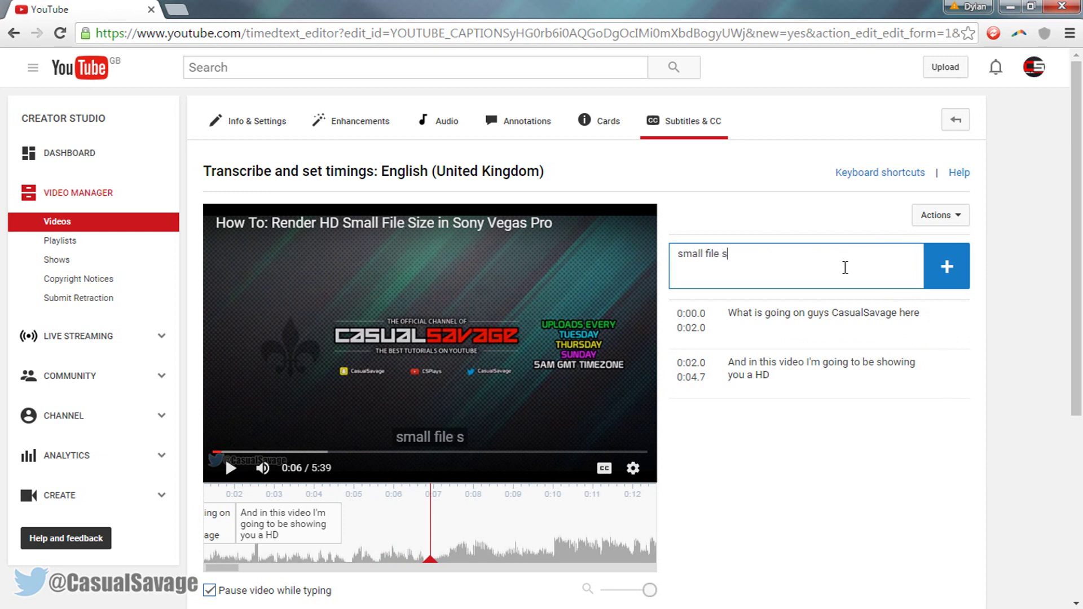
{"action": "type", "text": "ize render"}
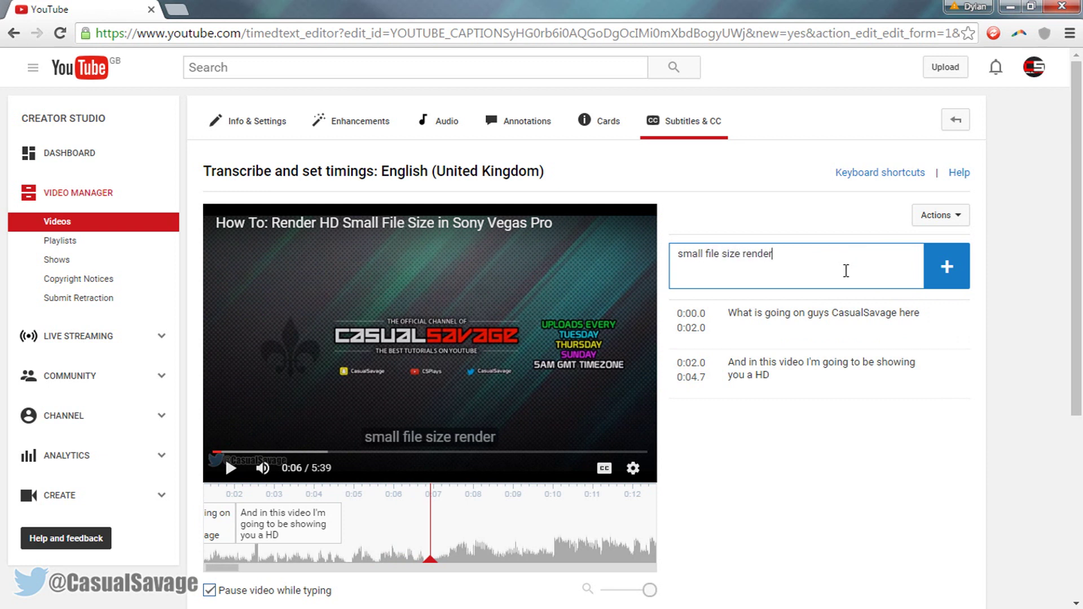
{"action": "left_click", "coordinate": [966, 278]}
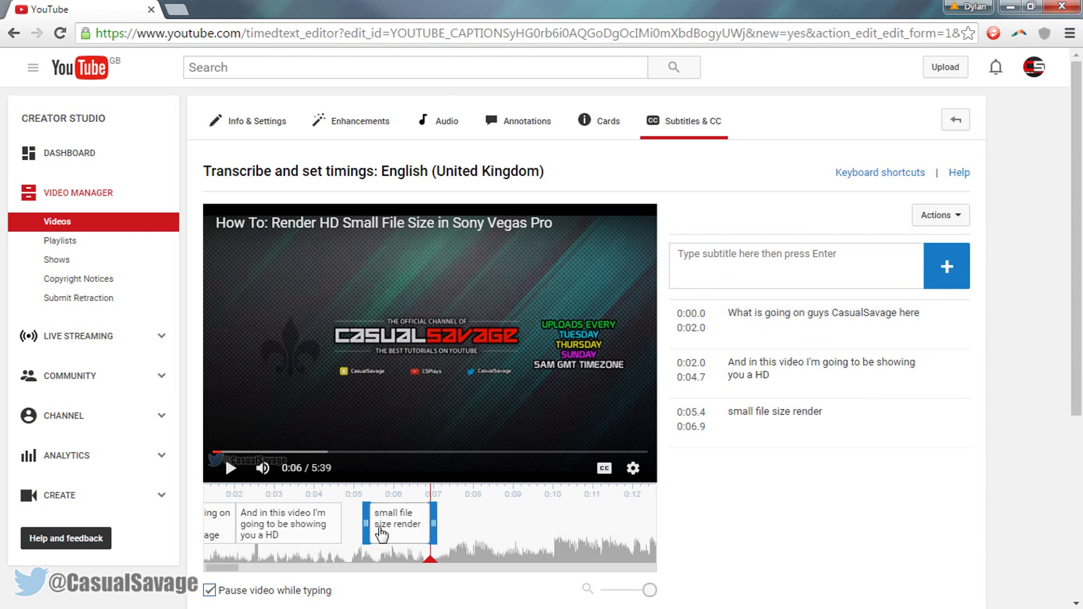
{"action": "left_click_drag", "start_coordinate": [367, 526], "coordinate": [350, 526]}
Step: Replay the video from the start to check all three captions
{"action": "left_click", "coordinate": [402, 532]}
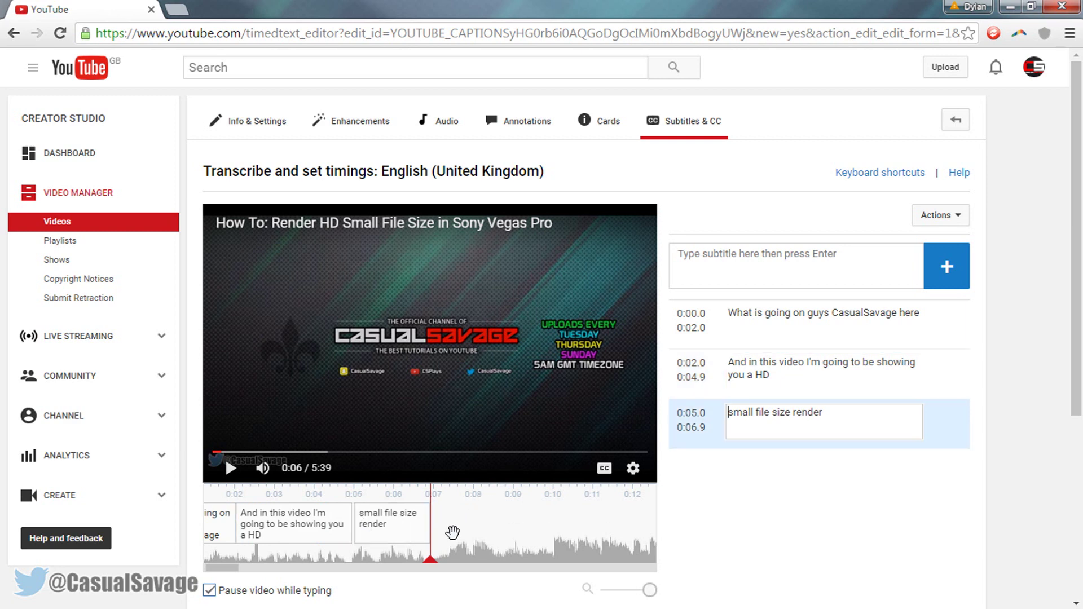
{"action": "left_click", "coordinate": [215, 451]}
{"action": "left_click", "coordinate": [228, 477]}
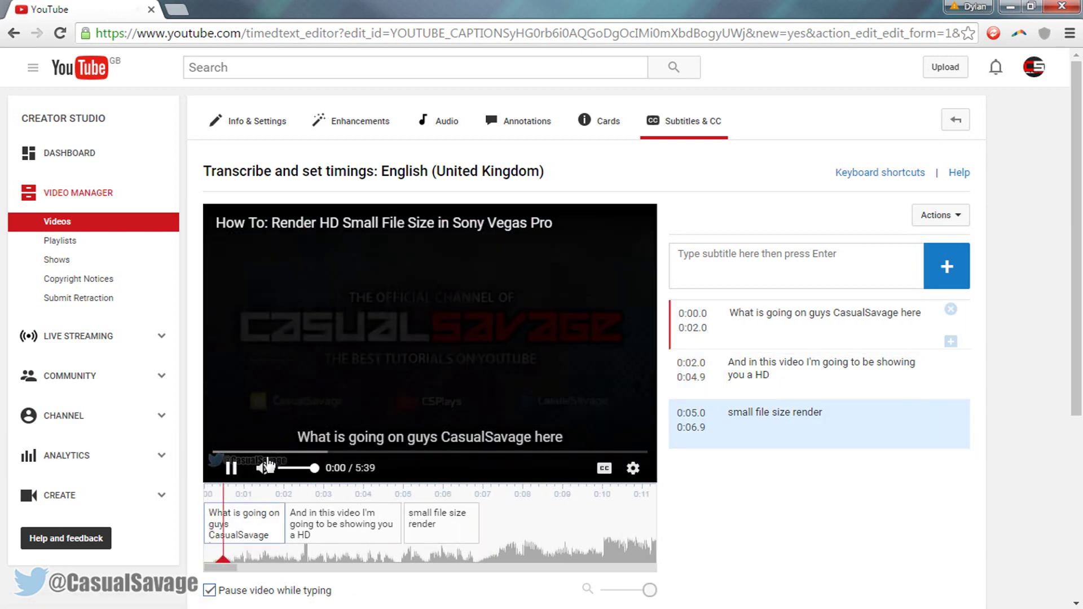
{"action": "left_click", "coordinate": [232, 472]}
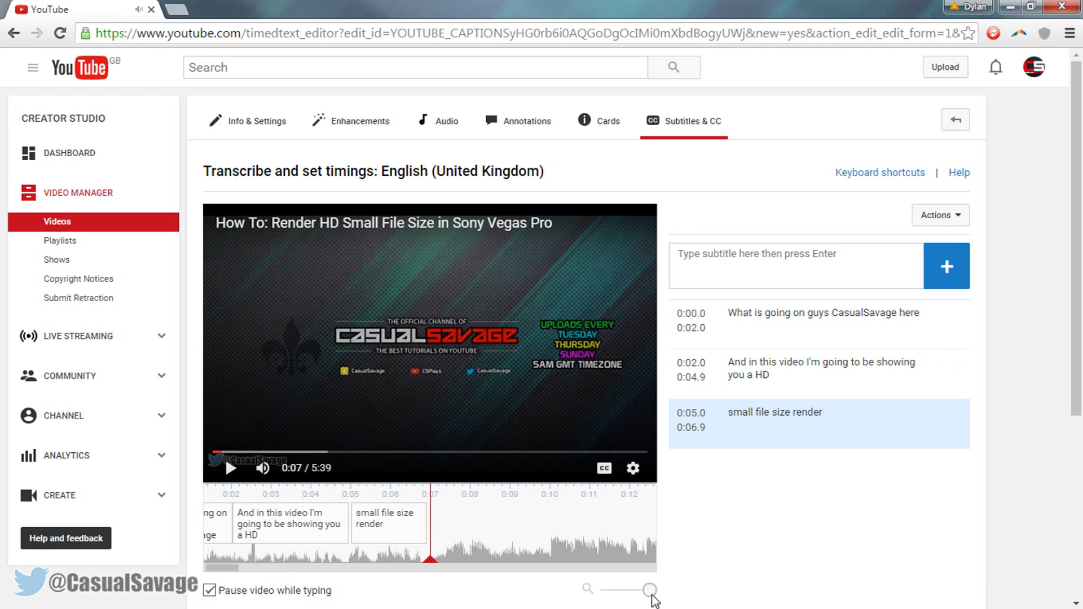
{"action": "scroll", "coordinate": [914, 425], "scroll_direction": "down", "scroll_amount": 3}
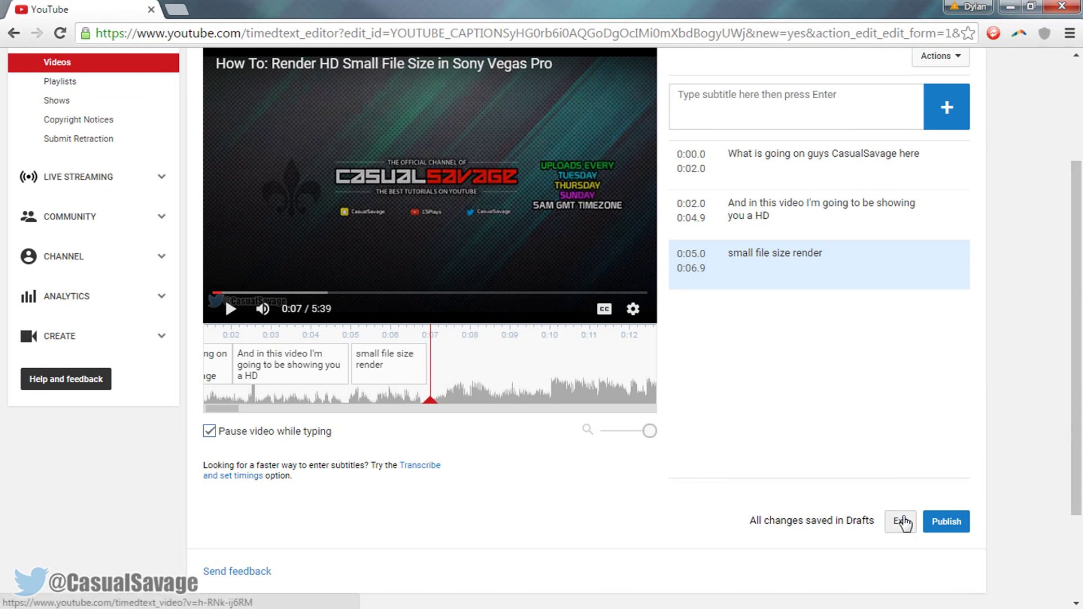
Step: Publish the English (United Kingdom) subtitles and open the video's watch page
{"action": "left_click", "coordinate": [947, 522]}
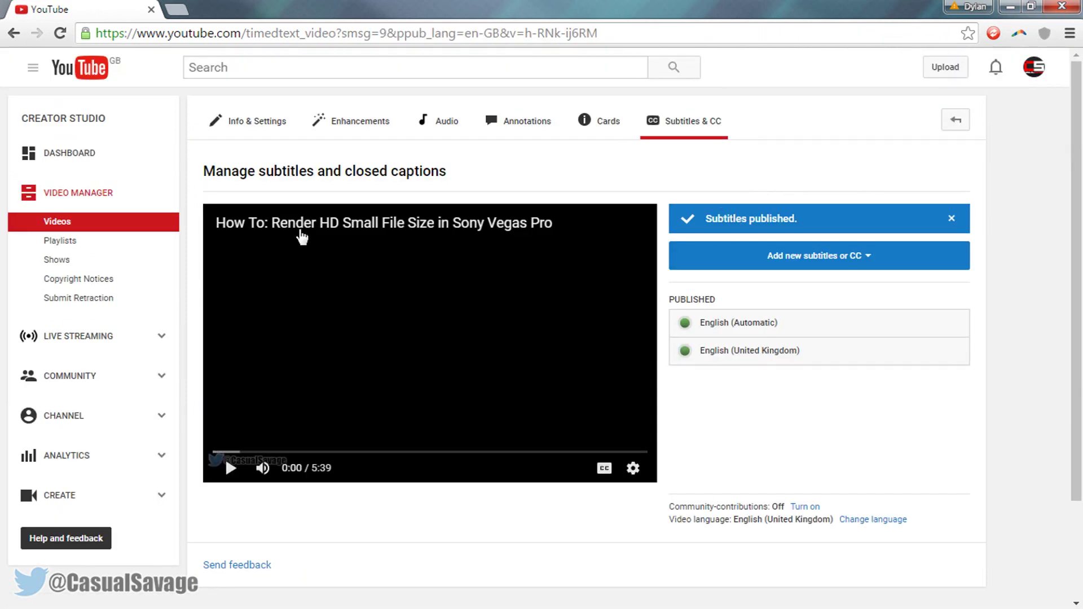
{"action": "left_click", "coordinate": [311, 230]}
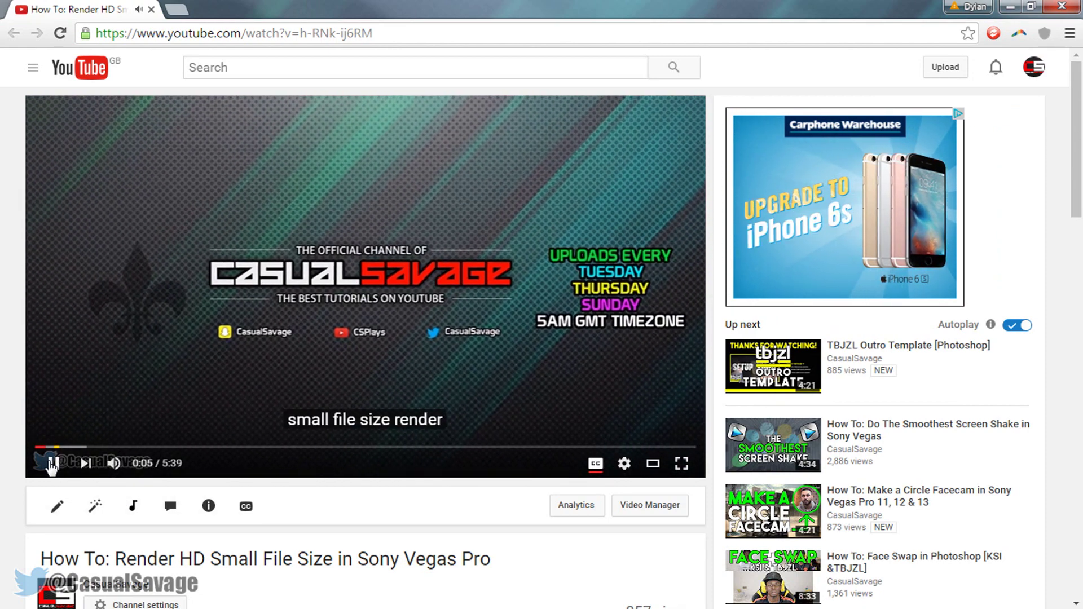
Step: Pause the video at 0:06 and turn on English (United Kingdom) captions
{"action": "left_click", "coordinate": [51, 465]}
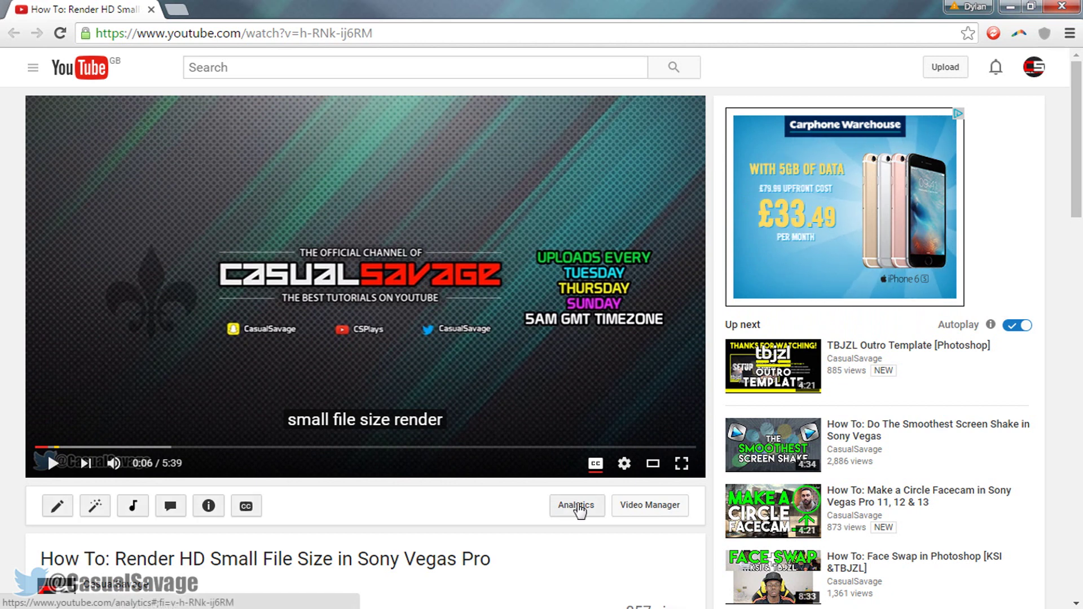
{"action": "left_click", "coordinate": [596, 464]}
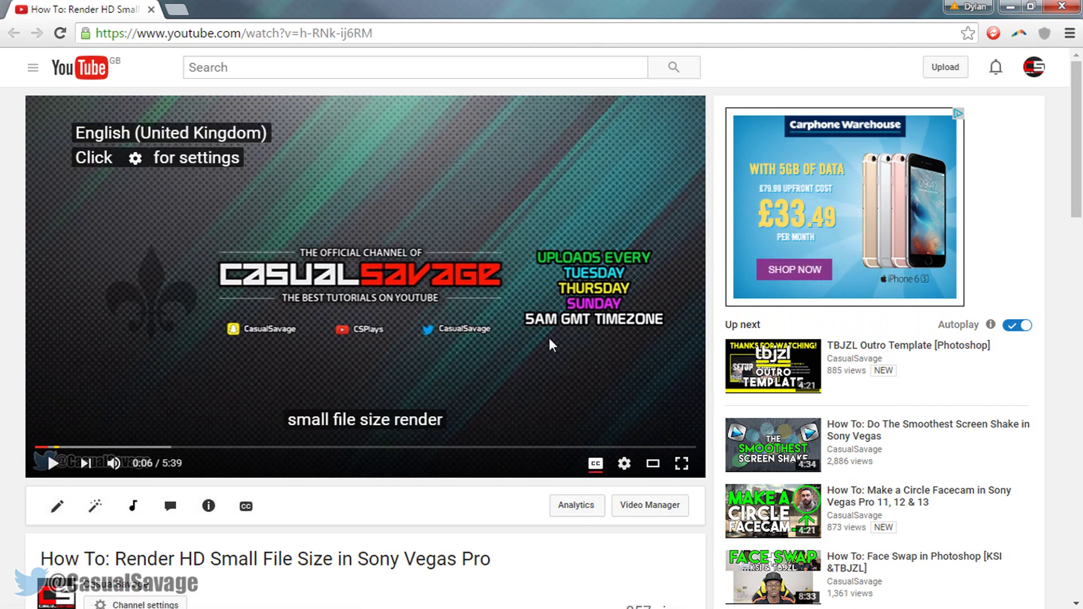